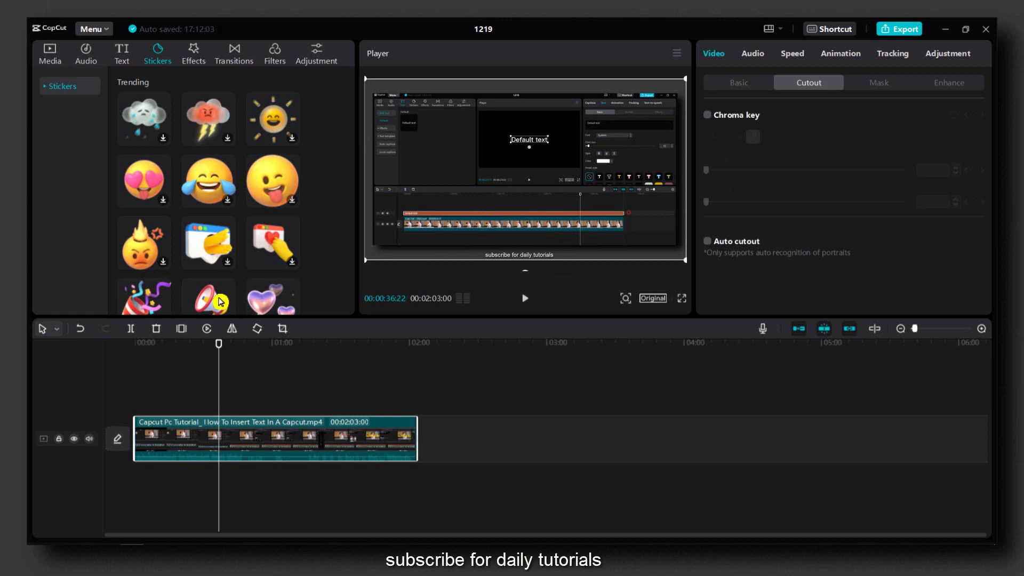
Move the playhead along the ruler to about 01:28:19 in the tutorial video.
{"action": "left_click_drag", "start_coordinate": [220, 348], "coordinate": [275, 347]}
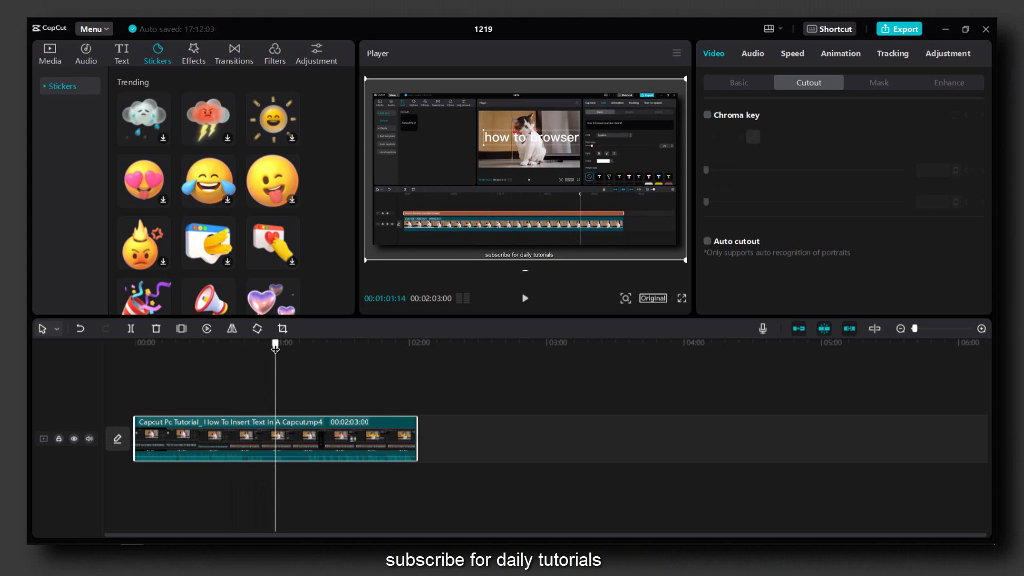
{"action": "left_click_drag", "start_coordinate": [276, 347], "coordinate": [284, 349]}
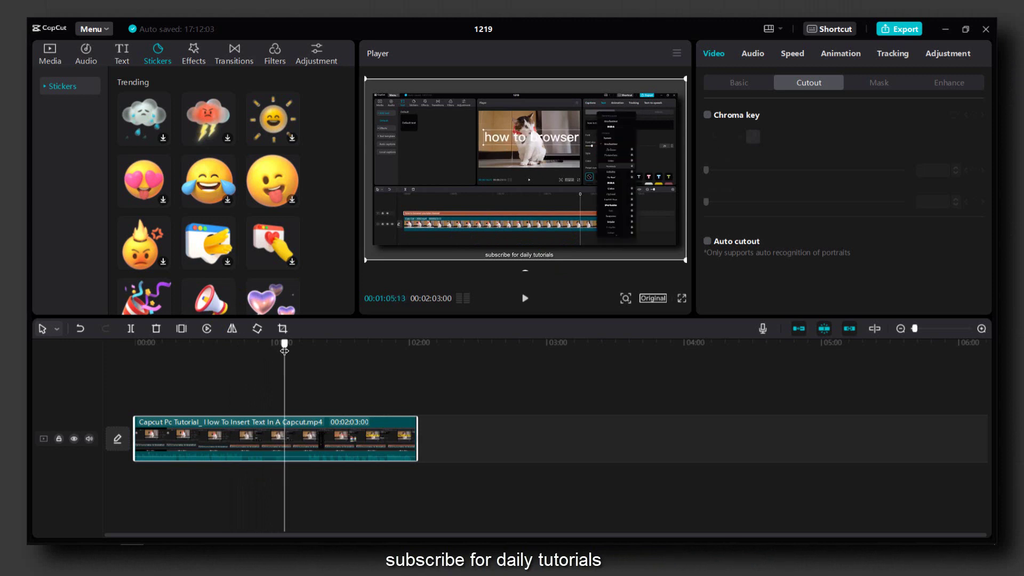
{"action": "left_click_drag", "start_coordinate": [283, 350], "coordinate": [339, 344]}
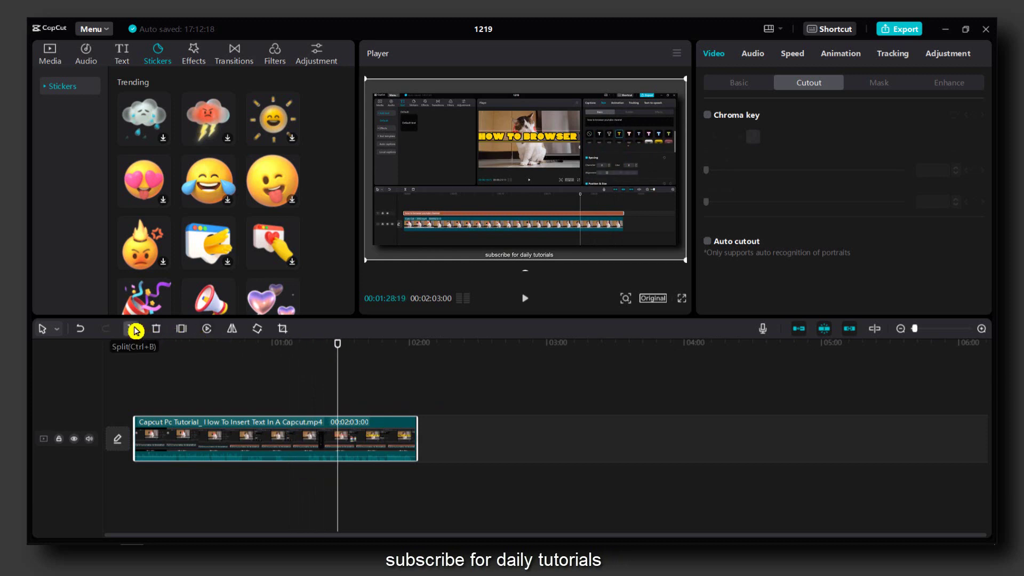
Freeze the frame at 01:28, extending the project to 02:06, and select the freeze clip.
{"action": "left_click", "coordinate": [179, 329]}
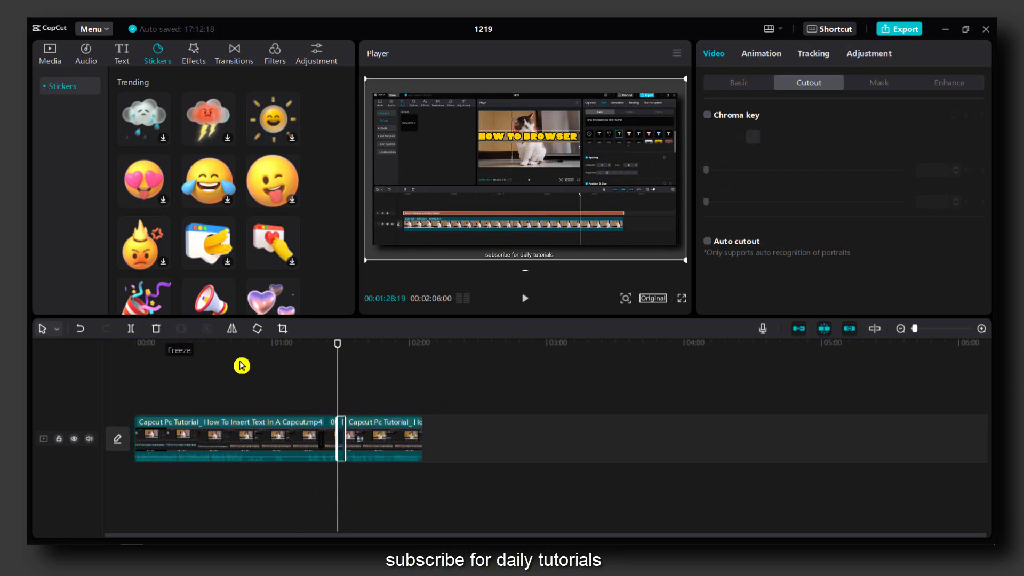
{"action": "scroll", "coordinate": [373, 424], "scroll_direction": "up", "scroll_amount": 1, "text": "ctrl"}
{"action": "scroll", "coordinate": [376, 423], "scroll_direction": "up", "scroll_amount": 1, "text": "ctrl"}
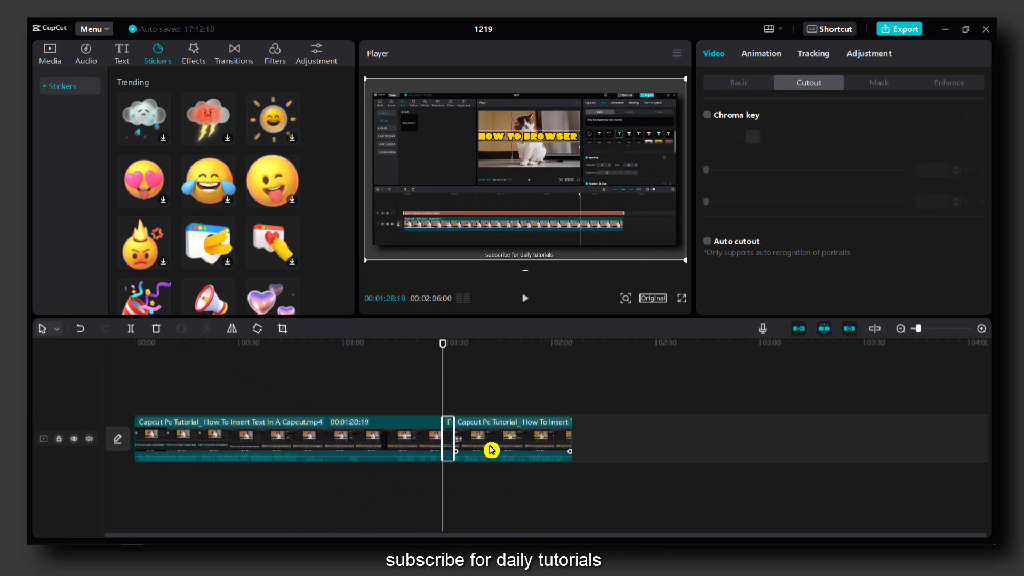
{"action": "left_click_drag", "start_coordinate": [491, 450], "coordinate": [469, 441]}
{"action": "scroll", "coordinate": [480, 441], "scroll_direction": "up", "scroll_amount": 1, "text": "ctrl"}
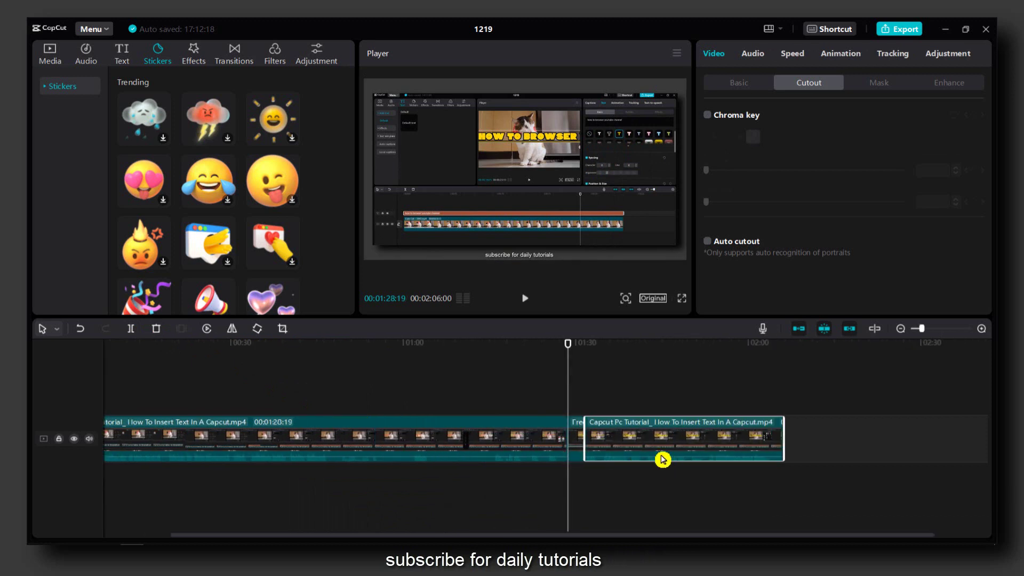
{"action": "mouse_move", "coordinate": [663, 459]}
{"action": "left_mouse_down"}
{"action": "mouse_move", "coordinate": [743, 456]}
{"action": "mouse_move", "coordinate": [608, 457]}
{"action": "mouse_move", "coordinate": [618, 438]}
{"action": "left_mouse_up"}
Drag the freeze-frame clip's right edge outward until the project totals 02:14:29.
{"action": "left_click", "coordinate": [580, 438]}
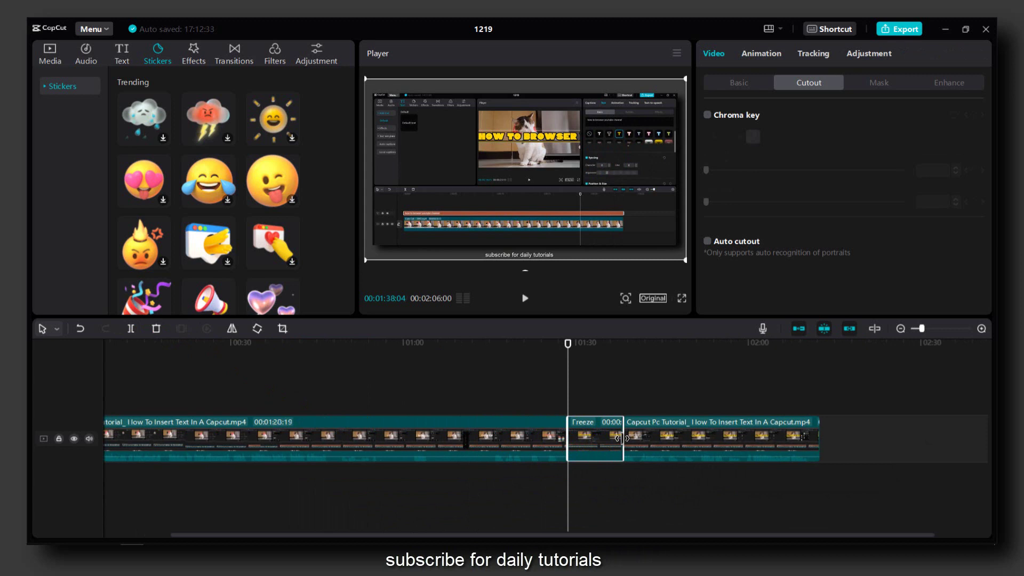
{"action": "left_click_drag", "start_coordinate": [619, 438], "coordinate": [621, 438]}
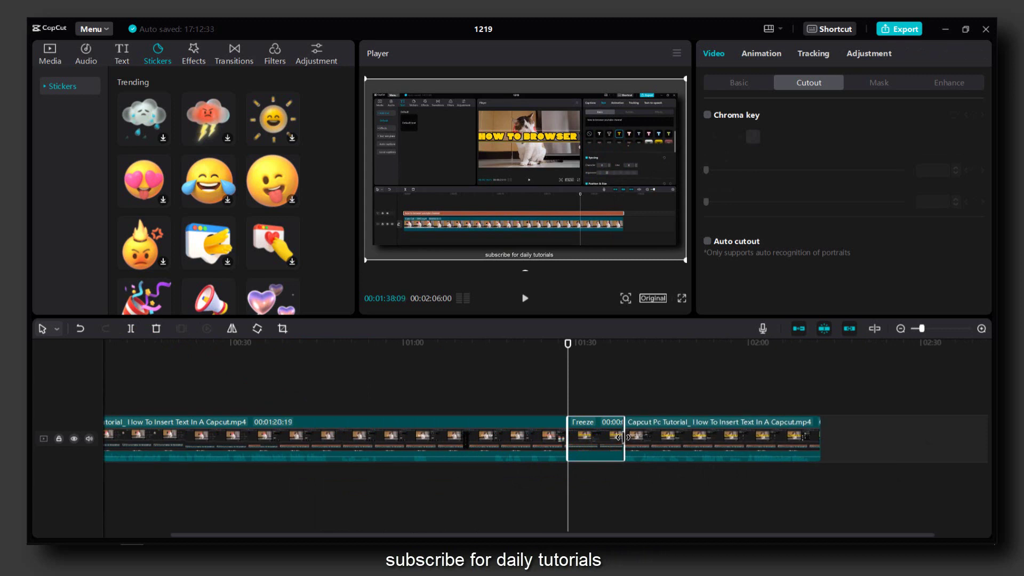
{"action": "mouse_move", "coordinate": [621, 438]}
{"action": "left_mouse_down"}
{"action": "mouse_move", "coordinate": [653, 437]}
{"action": "mouse_move", "coordinate": [636, 439]}
{"action": "left_mouse_up"}
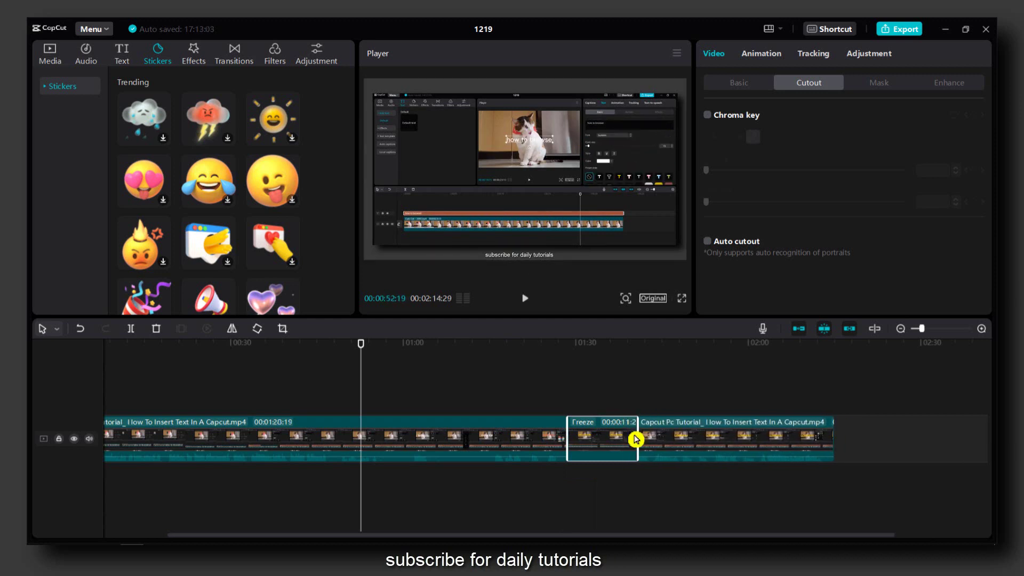